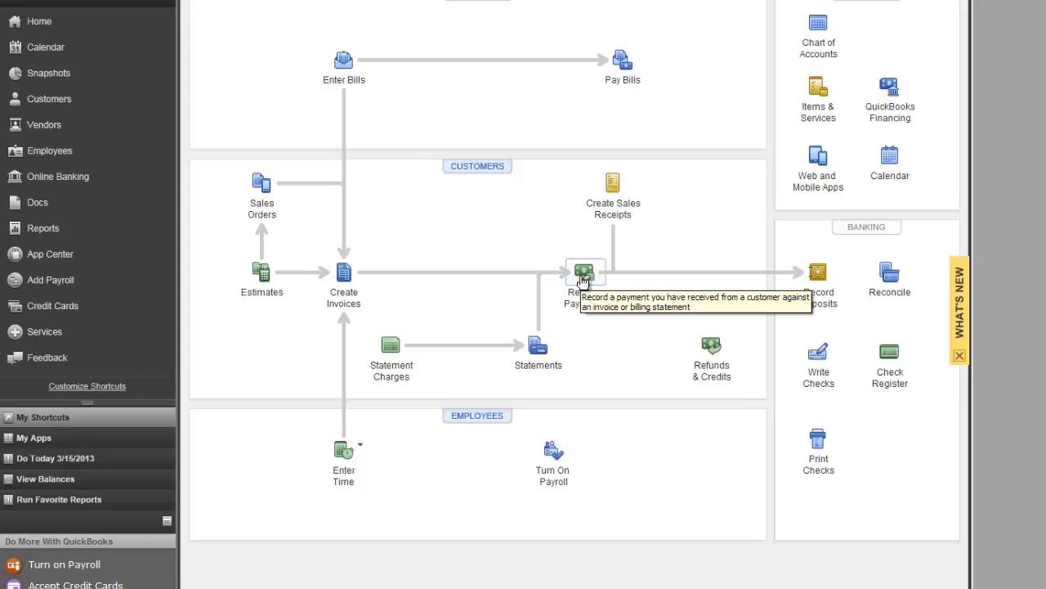
Start a received customer payment from ABC Company, Inc. for 39.90 in a maximized form
click(593, 273)
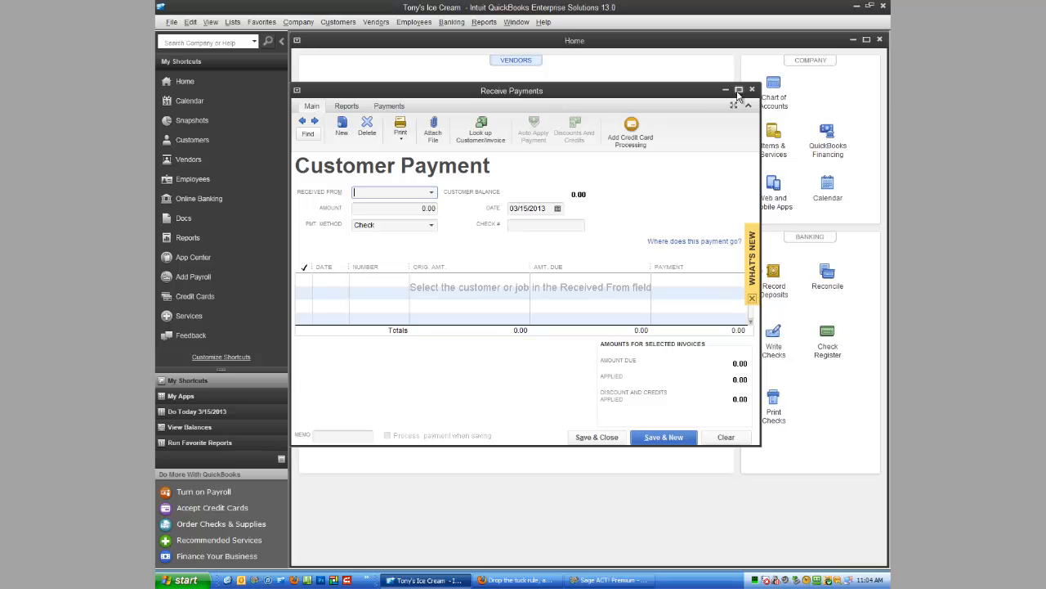
click(738, 88)
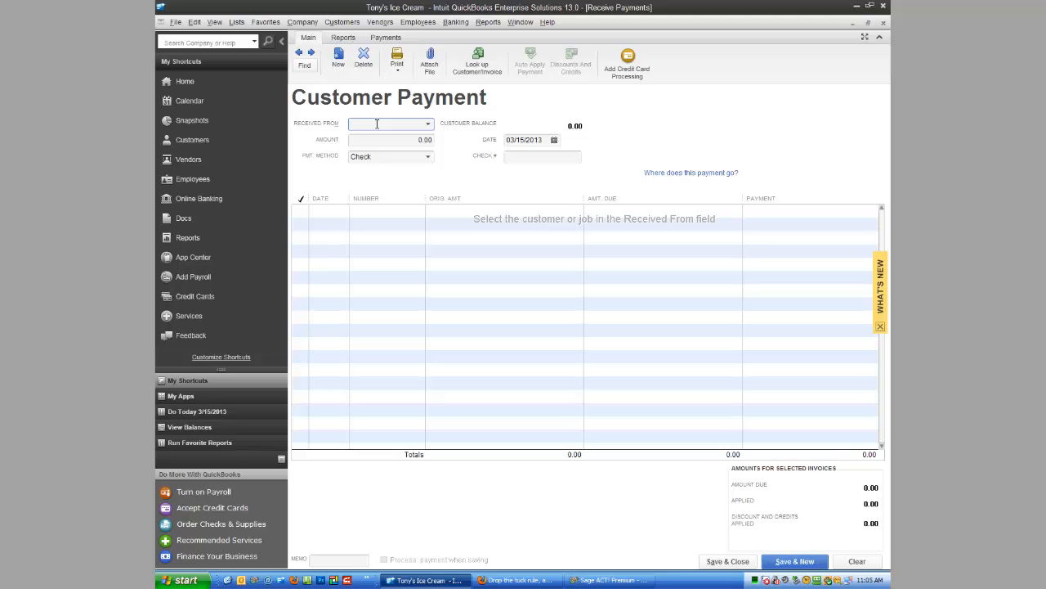
text(ABC Company, Inc.)
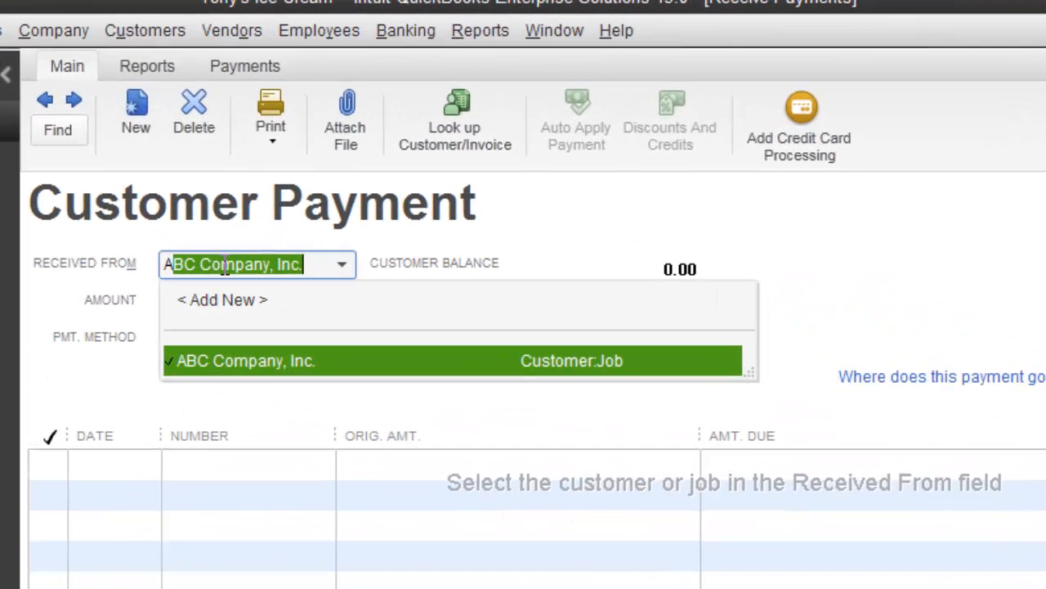
key(Tab)
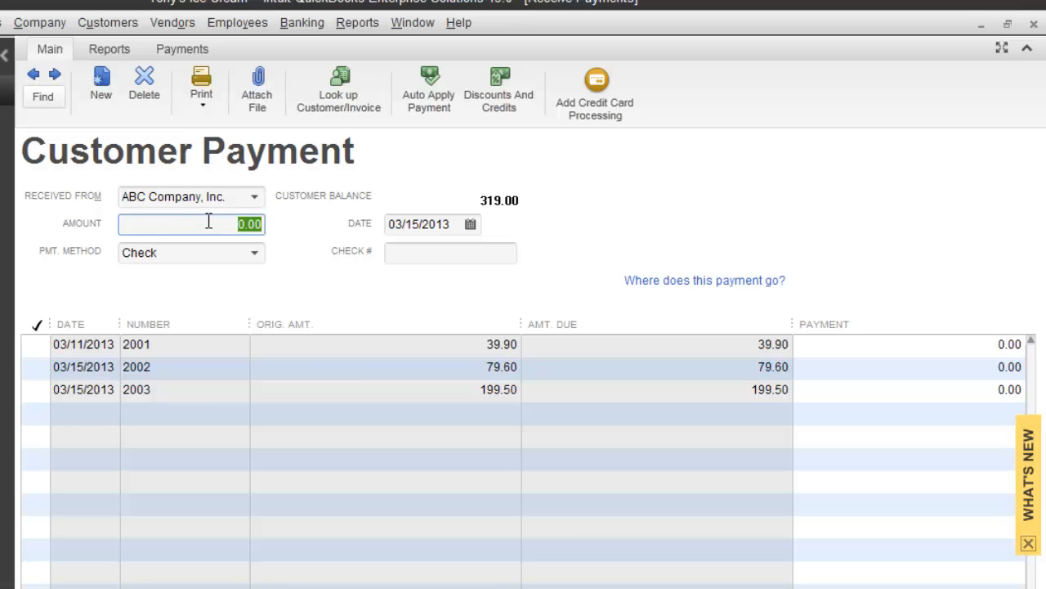
text(39.90)
key(Tab)
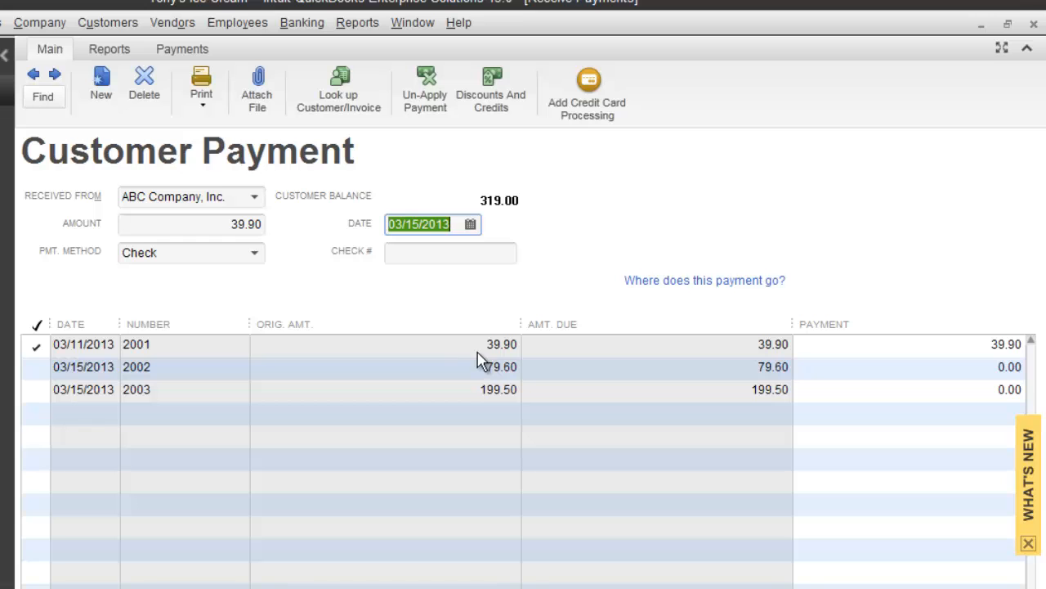
Set the payment method to Check with check number 1234, and save and close the payment
click(255, 255)
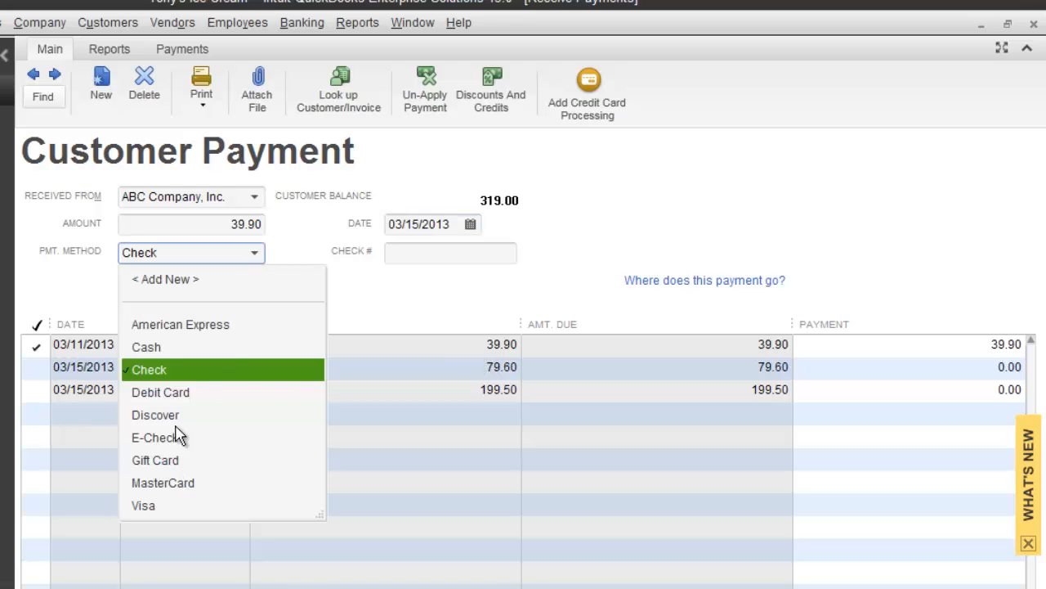
click(168, 378)
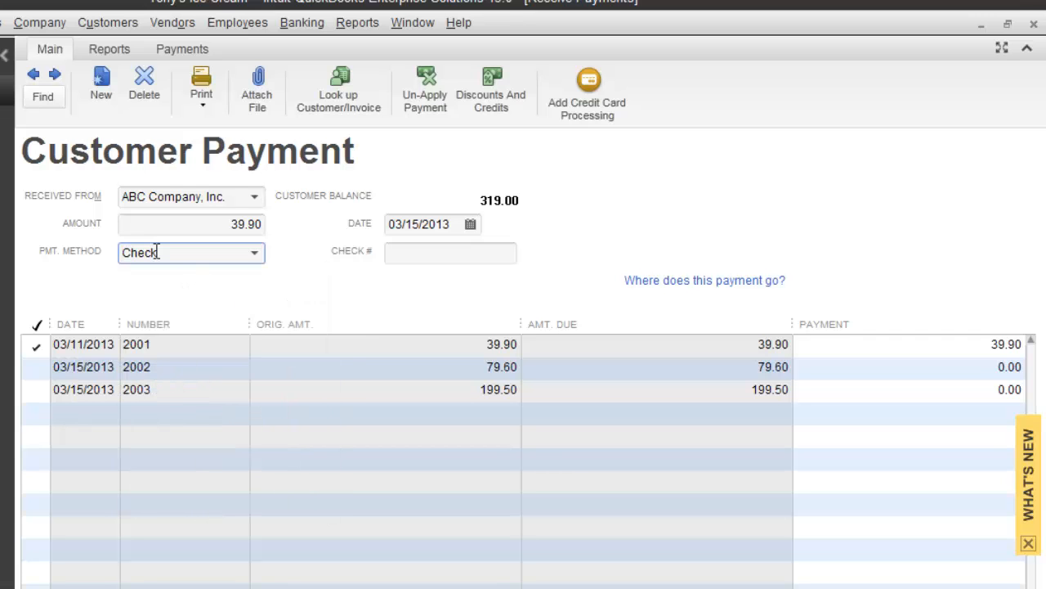
click(433, 254)
text(1234)
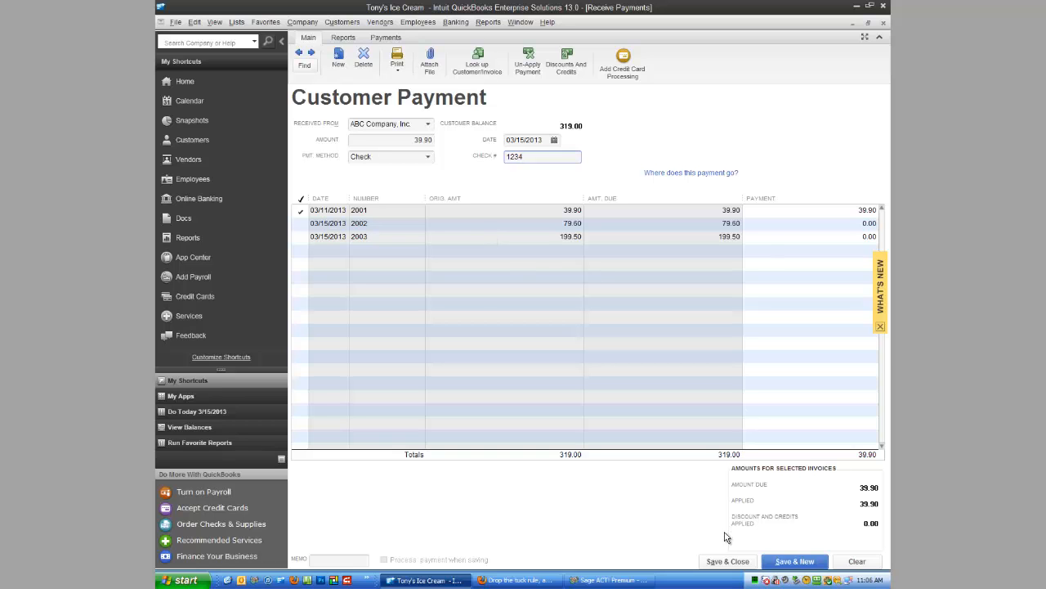
click(724, 562)
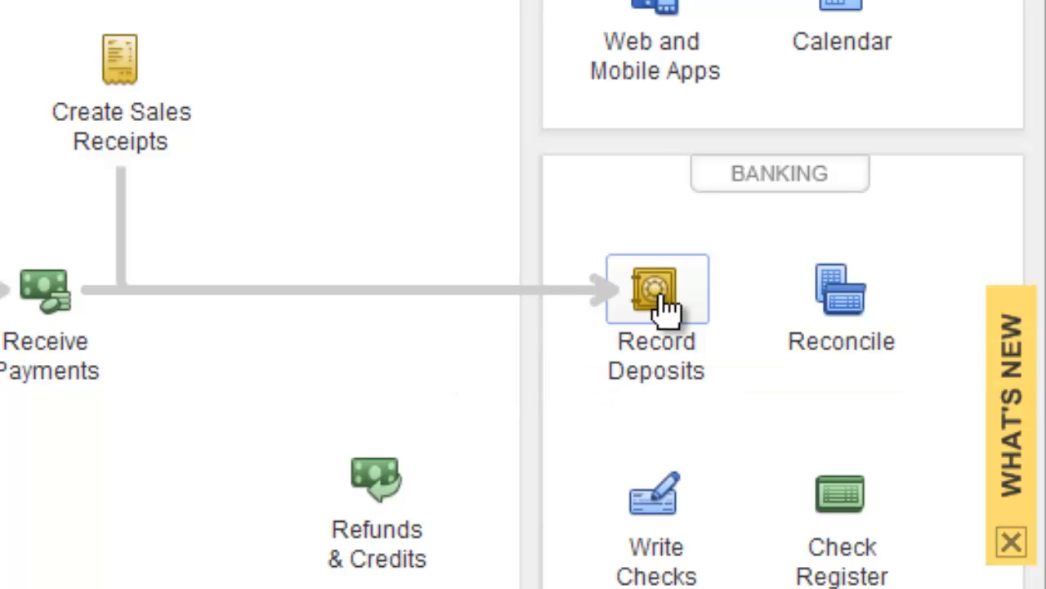
Try a Bank Account deposit containing ABC Company, Inc.'s 39.90 check payment, leaving the deposit form without recording it
click(666, 299)
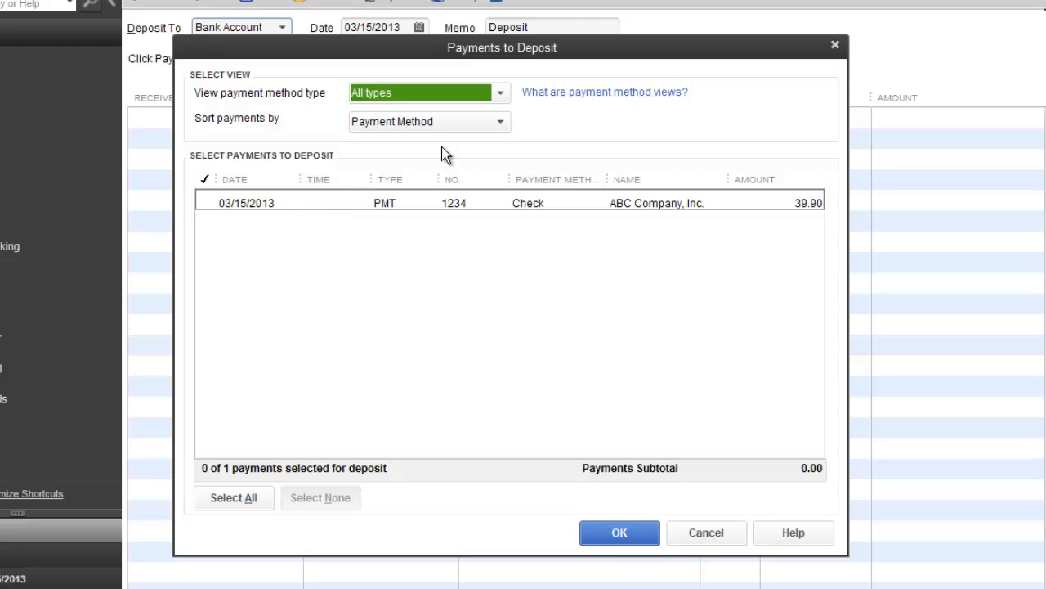
click(362, 210)
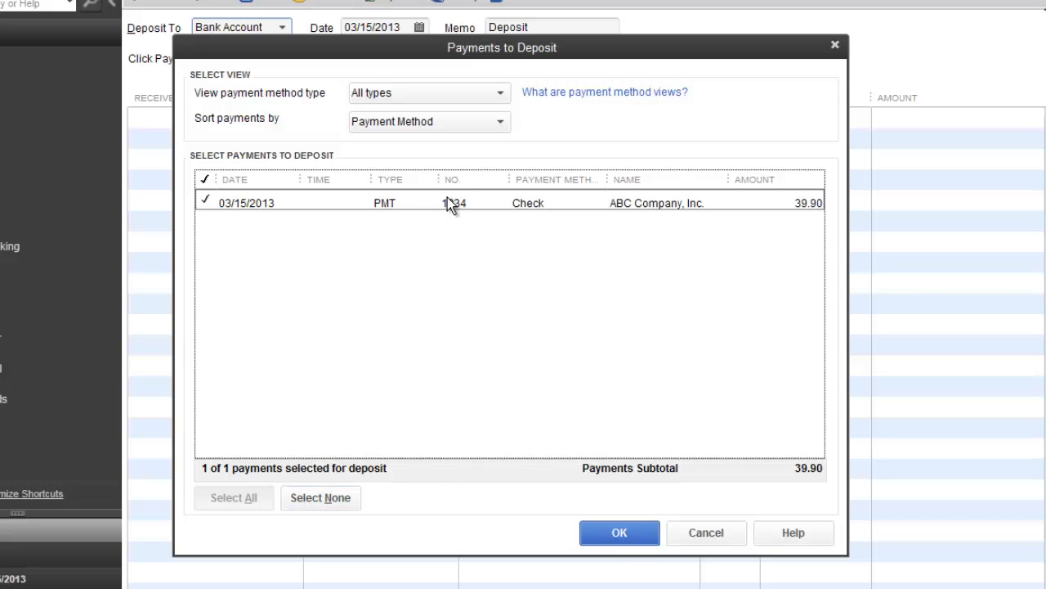
click(629, 533)
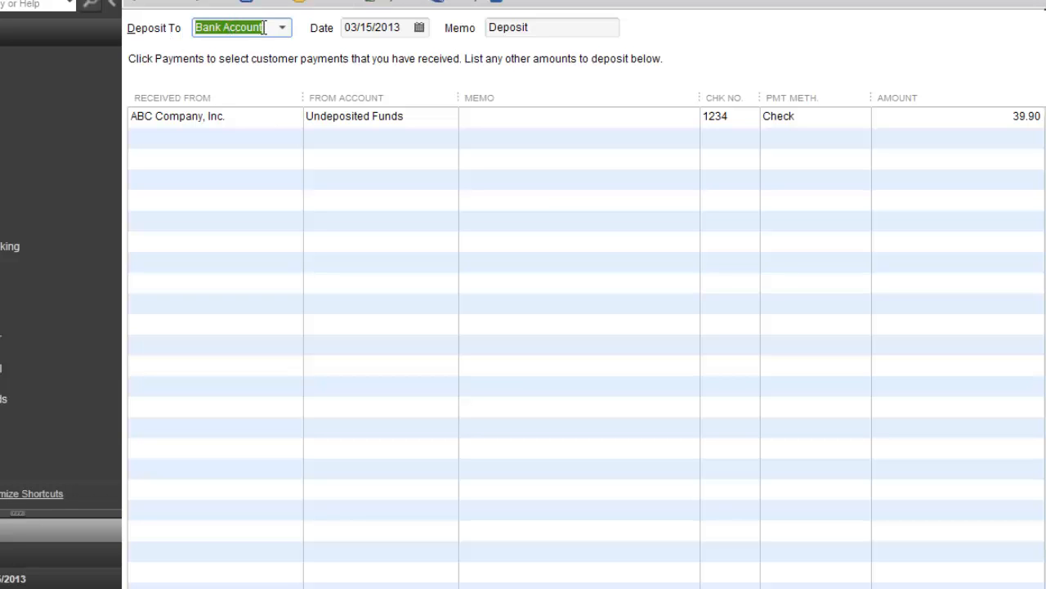
click(282, 31)
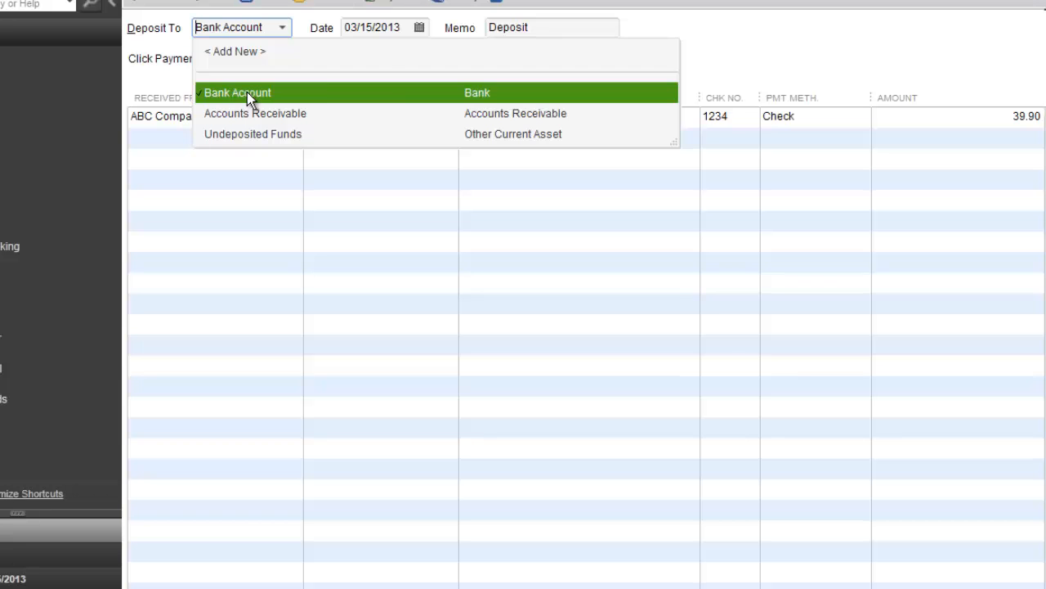
click(766, 47)
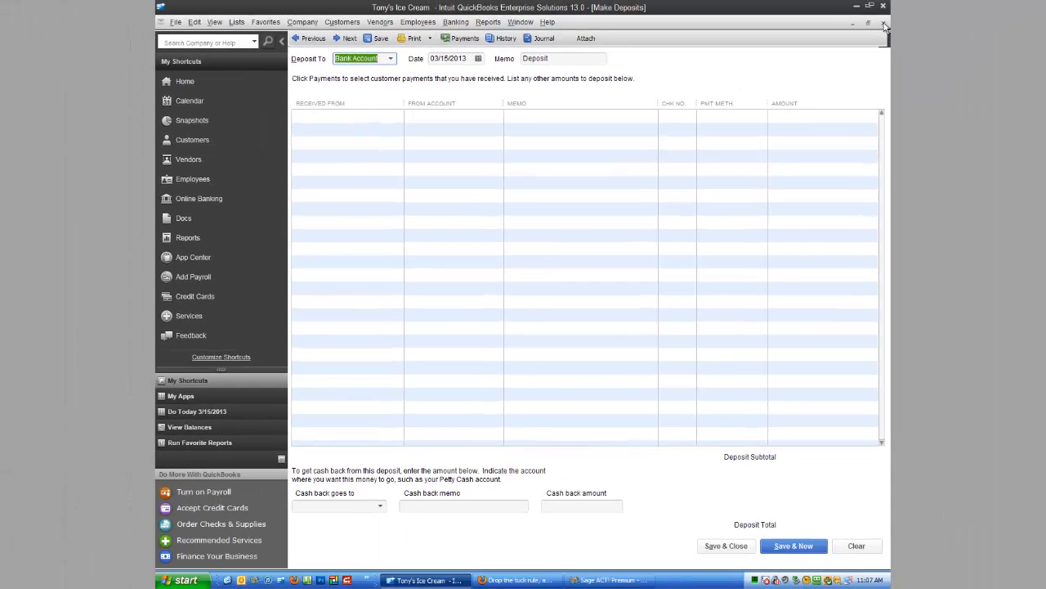
click(884, 24)
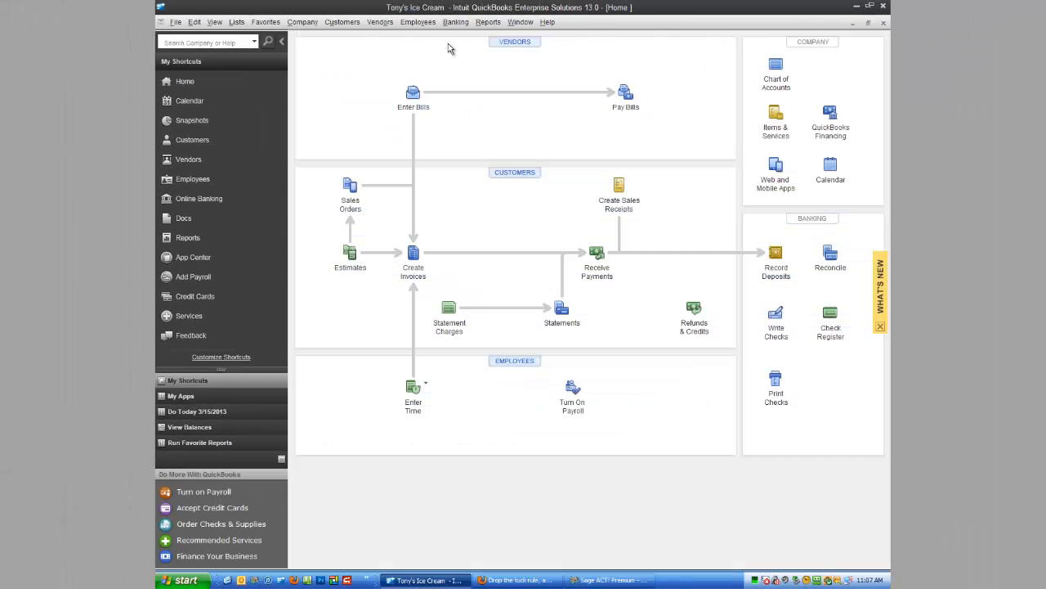
Turn off using Undeposited Funds as the default deposit account in the company's Payments preferences, accepting that all windows close
click(194, 22)
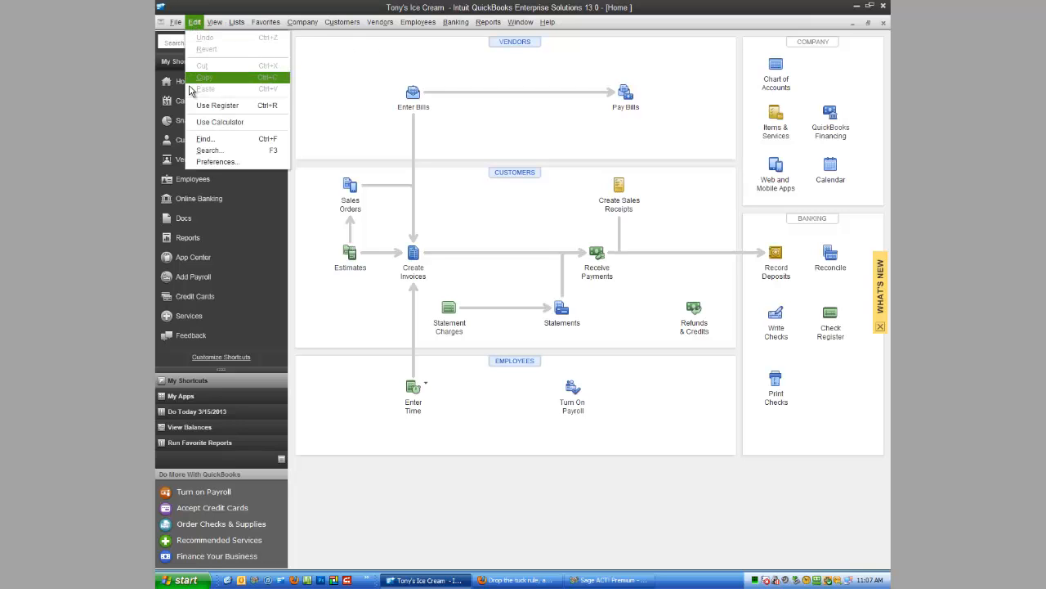
click(205, 162)
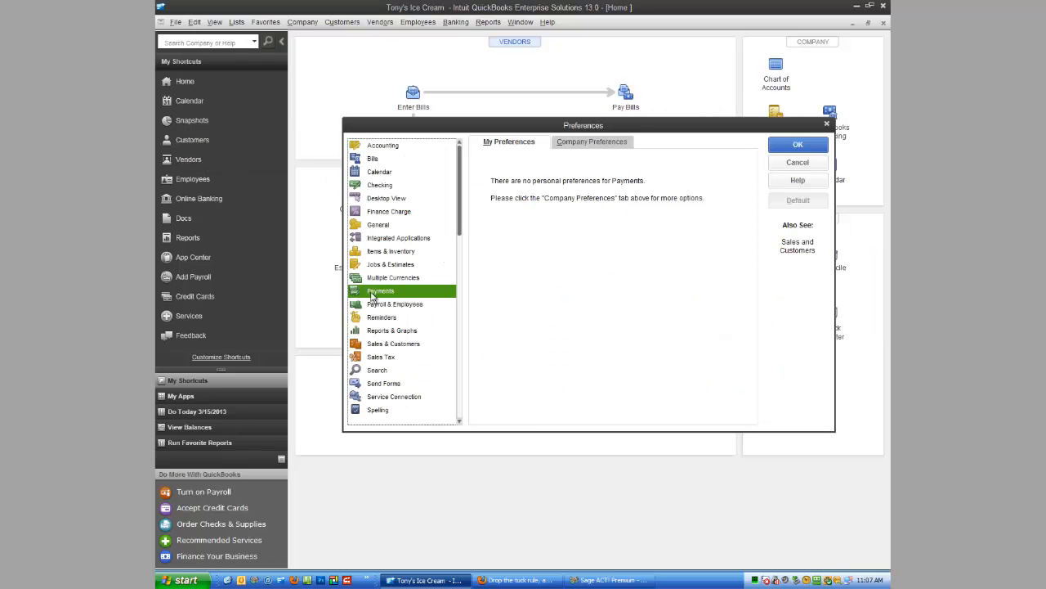
click(588, 144)
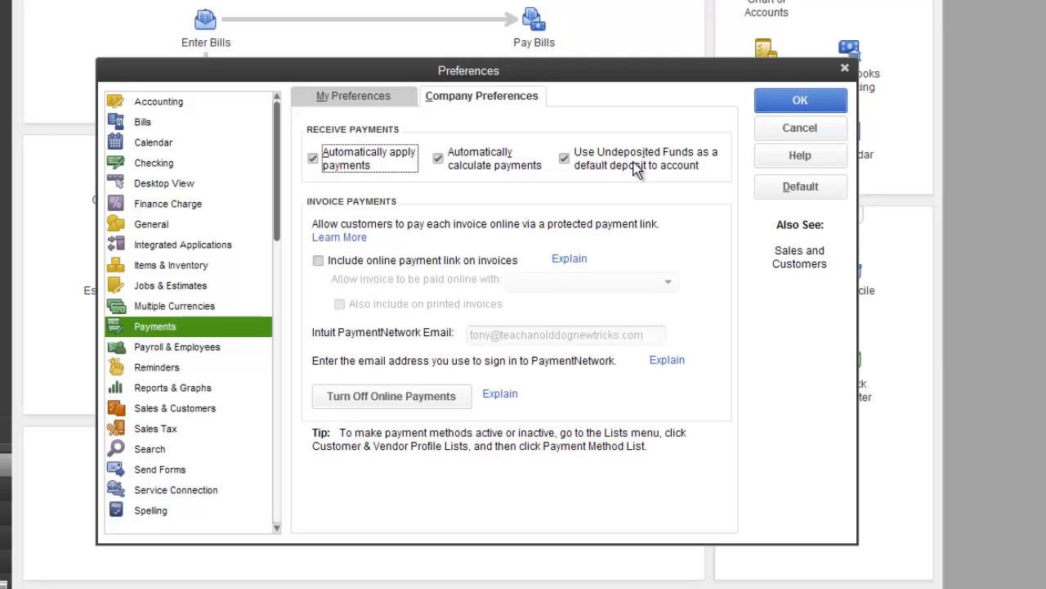
click(566, 160)
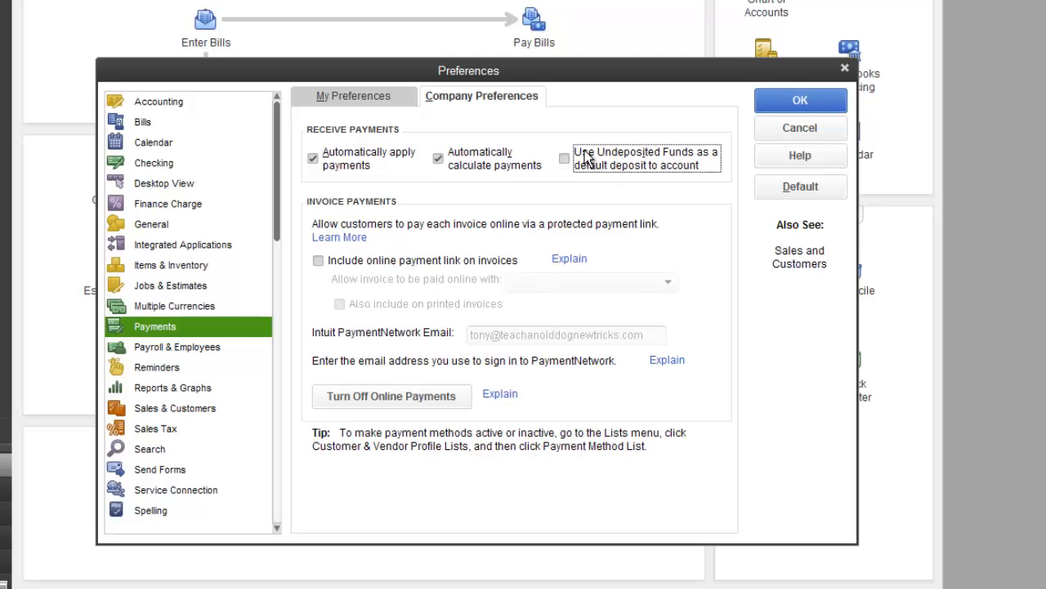
click(801, 100)
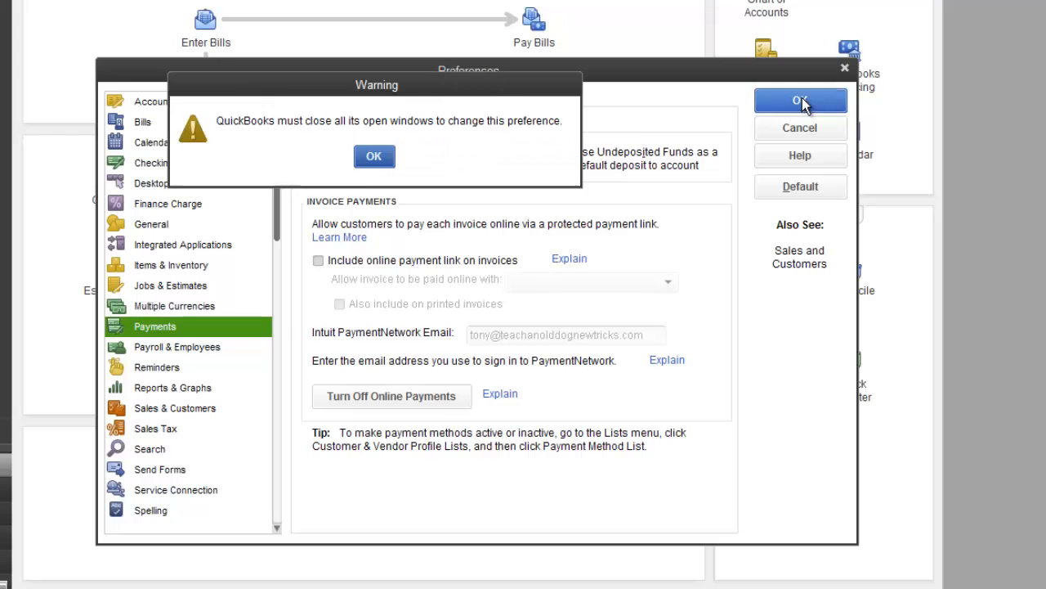
click(374, 157)
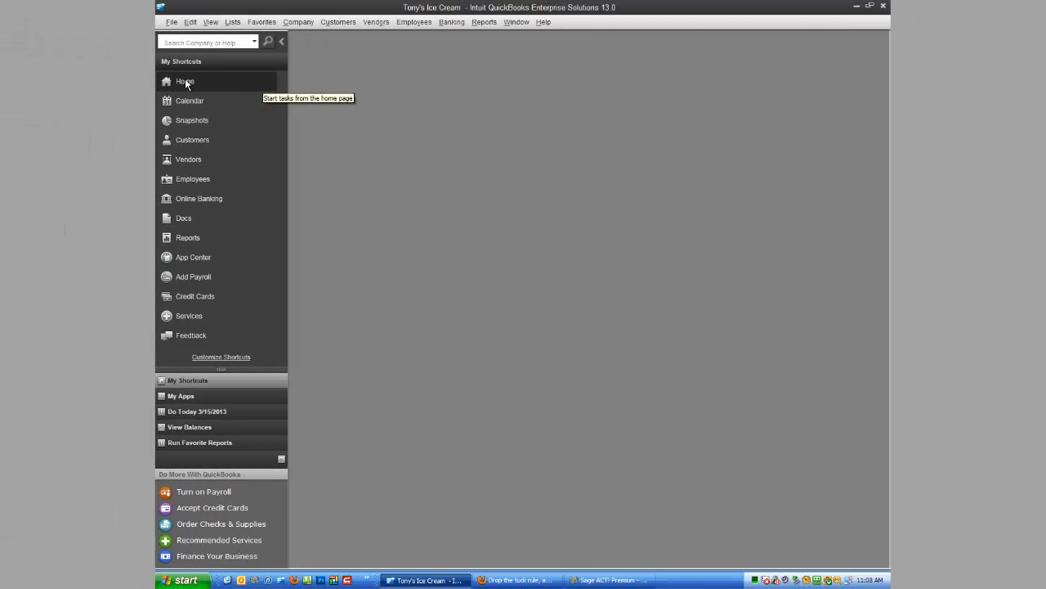
Go back to the received payments from the home page and delete ABC Company, Inc.'s previous 39.90 check payment
click(184, 82)
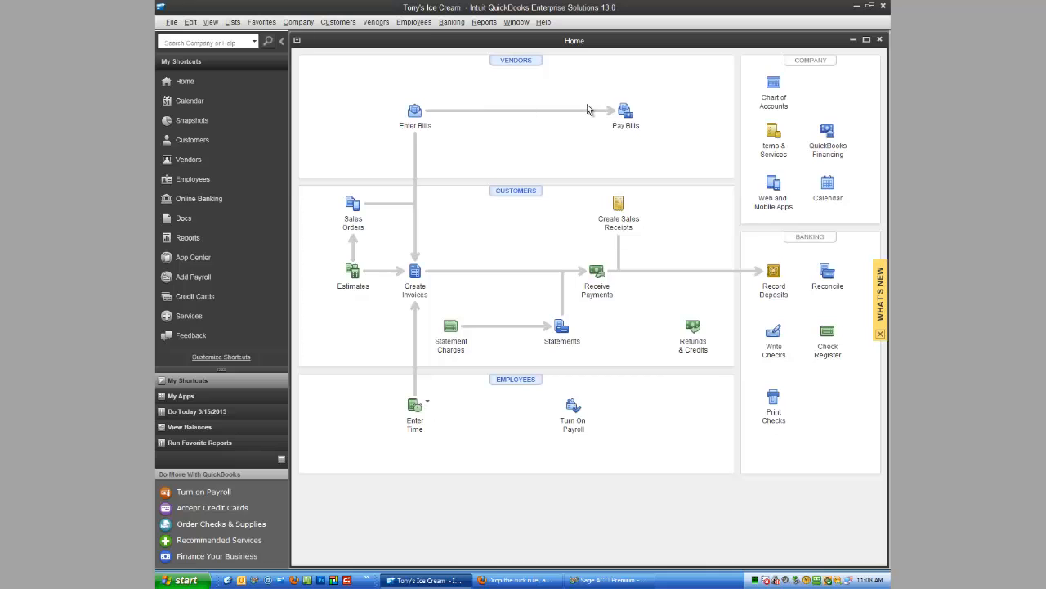
click(598, 277)
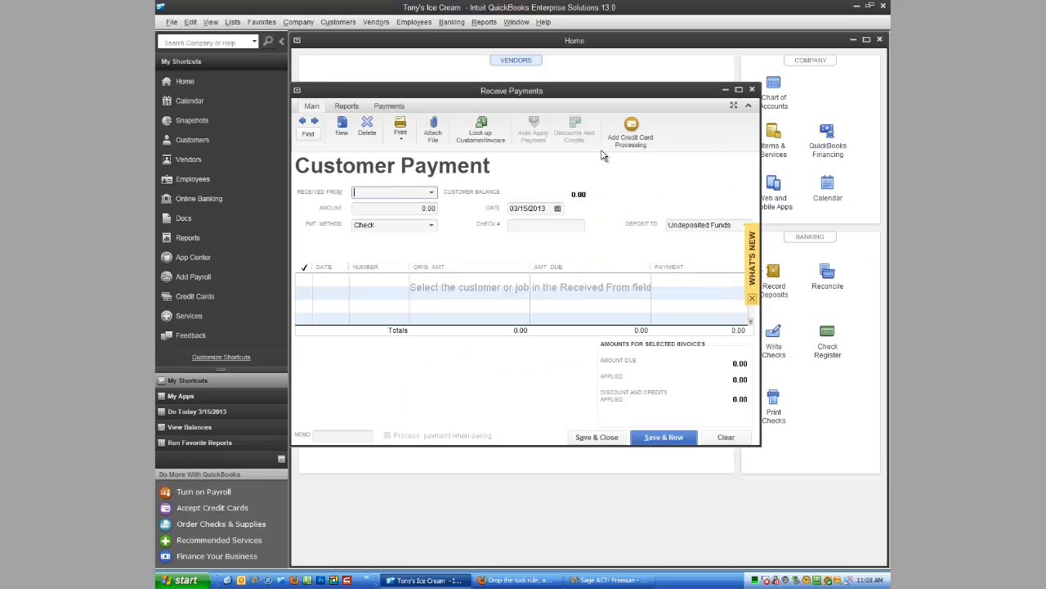
click(302, 121)
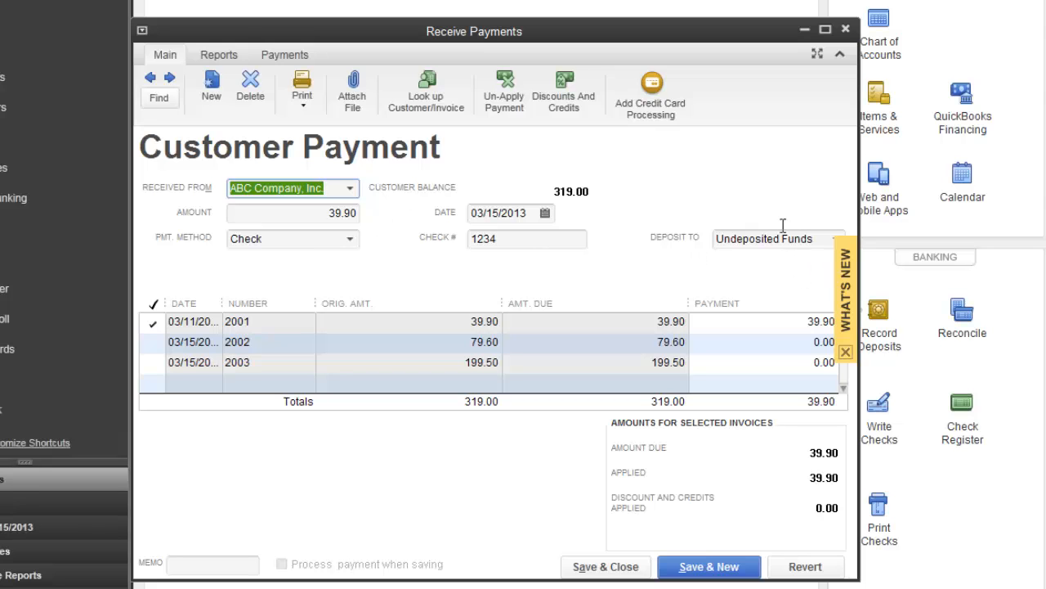
click(251, 89)
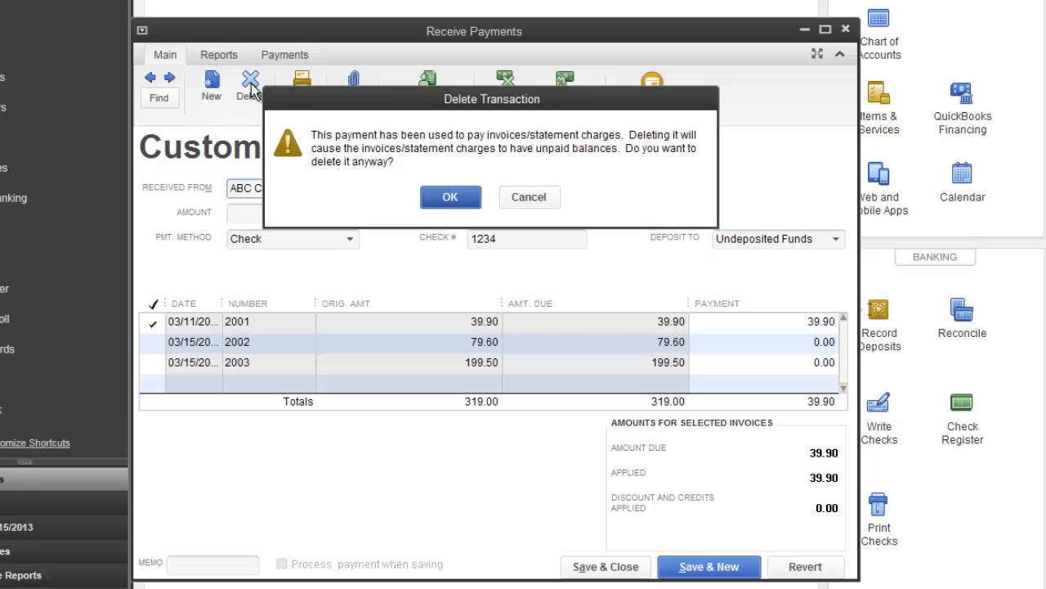
click(425, 196)
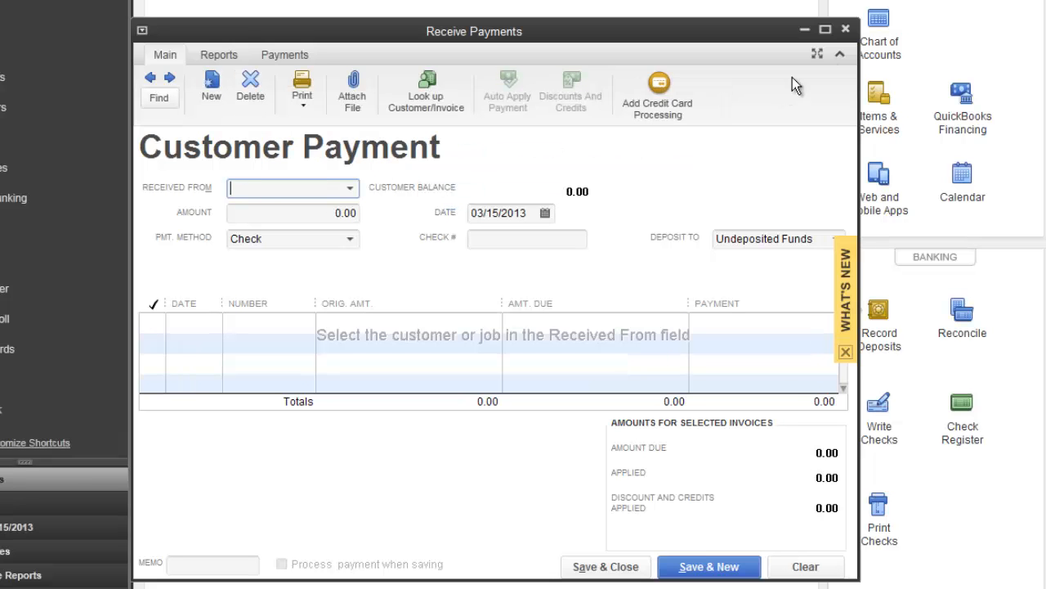
Enter a new payment from ABC Company, Inc. for 39.90 with check number 1234 in the maximized payment form
click(826, 31)
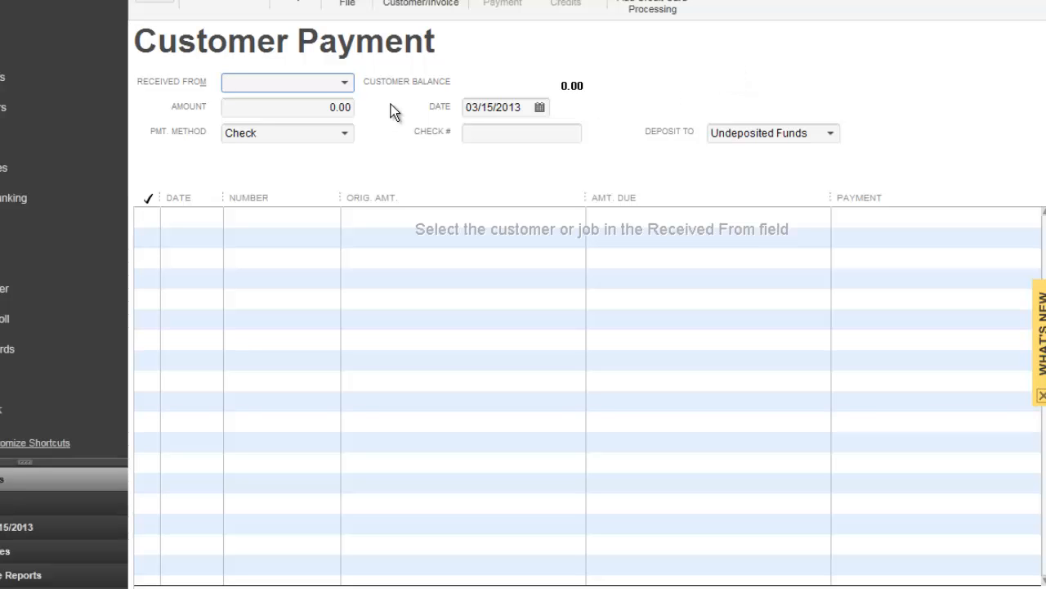
text(ABC Company, Inc.)
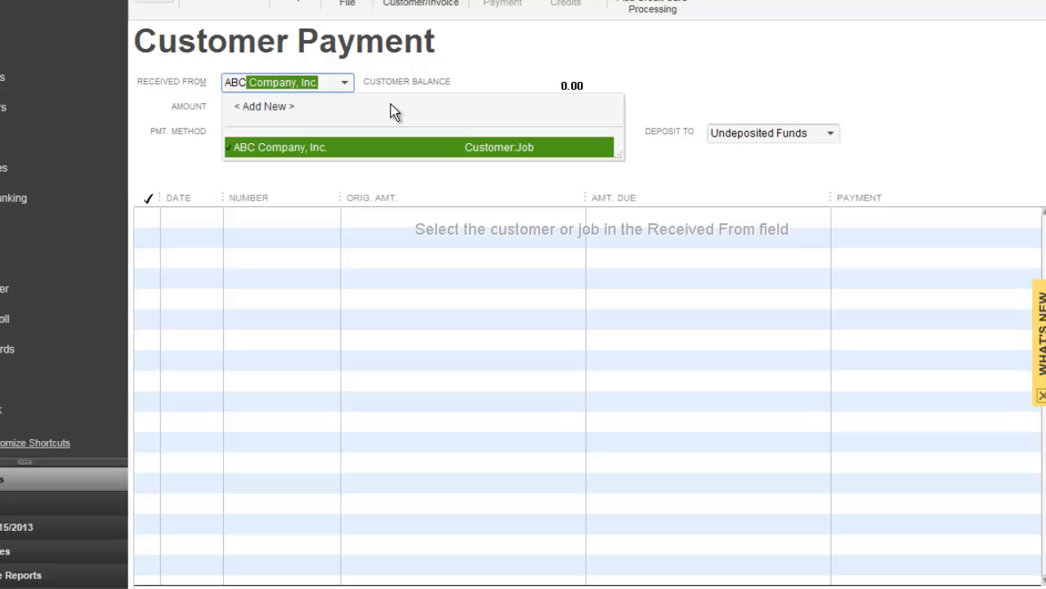
key(Tab)
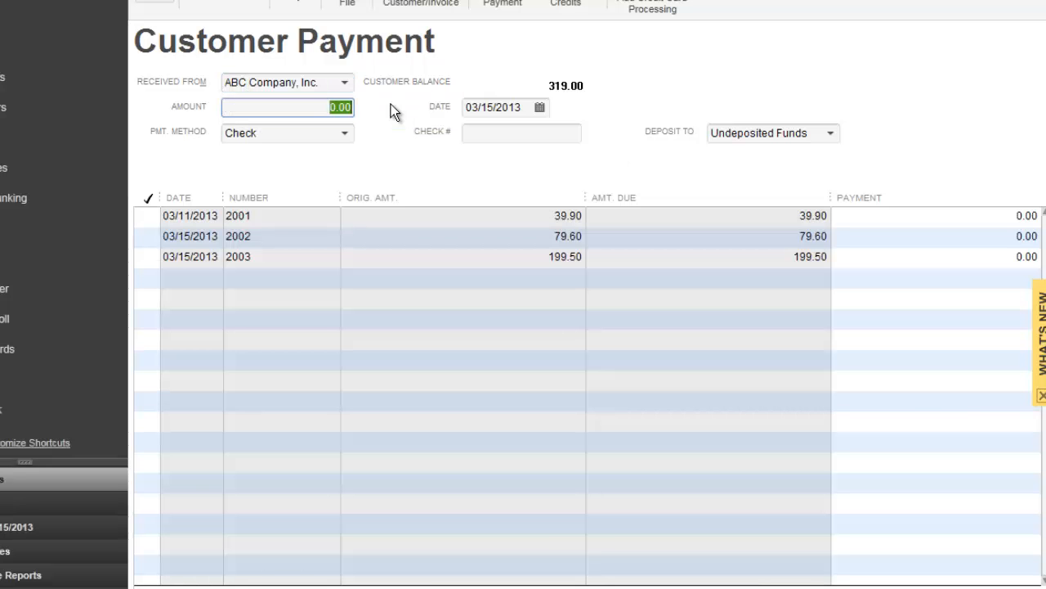
text(39.90)
key(Tab)
key(Tab)
key(Tab)
text(1234)
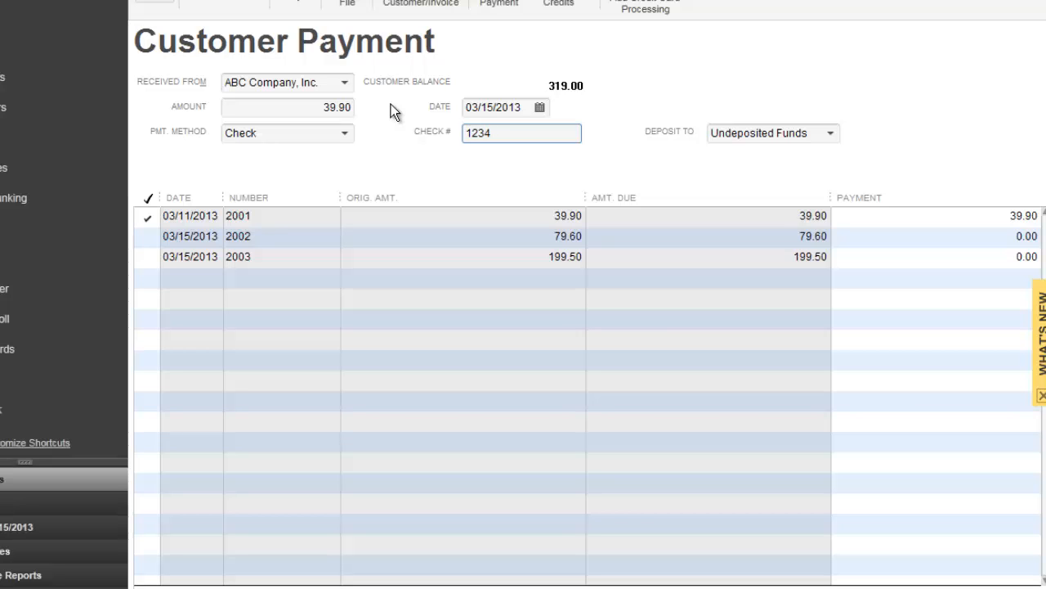
key(Tab)
Set the payment's deposit account to Bank Account, and save and close the payment
click(832, 134)
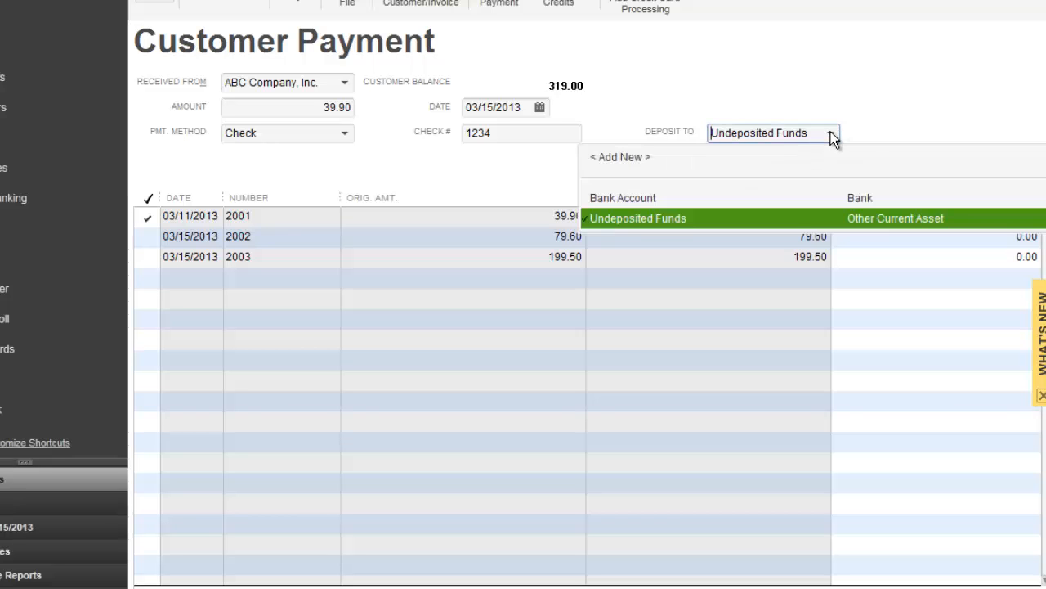
click(831, 134)
click(831, 134)
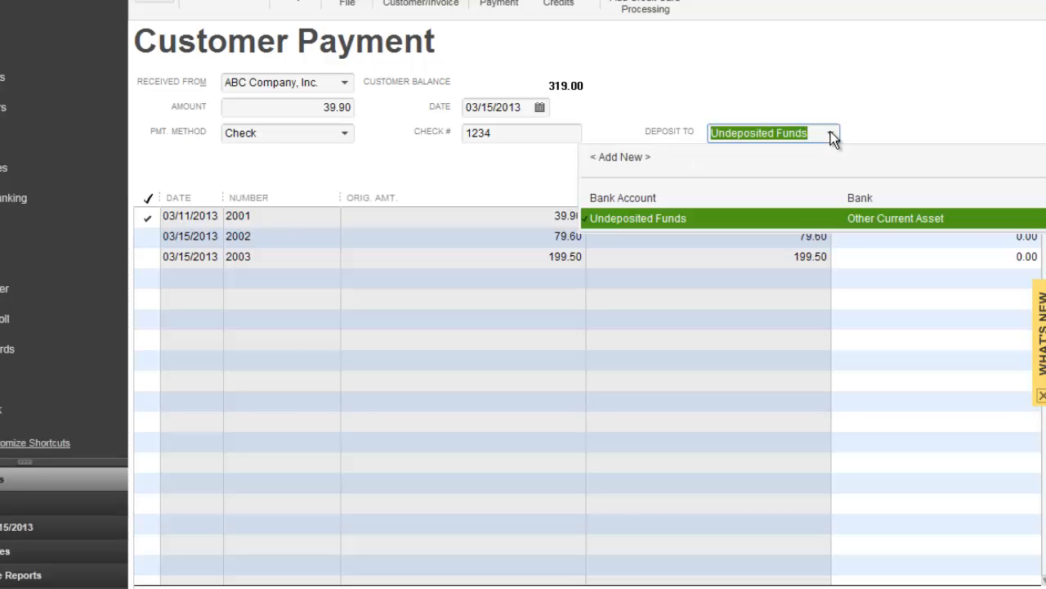
click(631, 198)
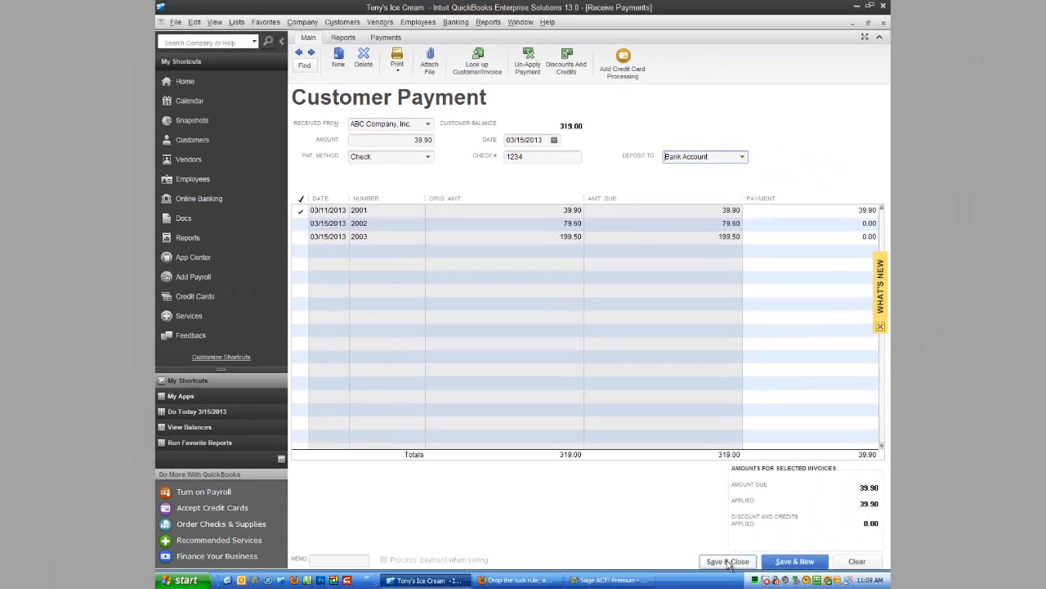
click(728, 562)
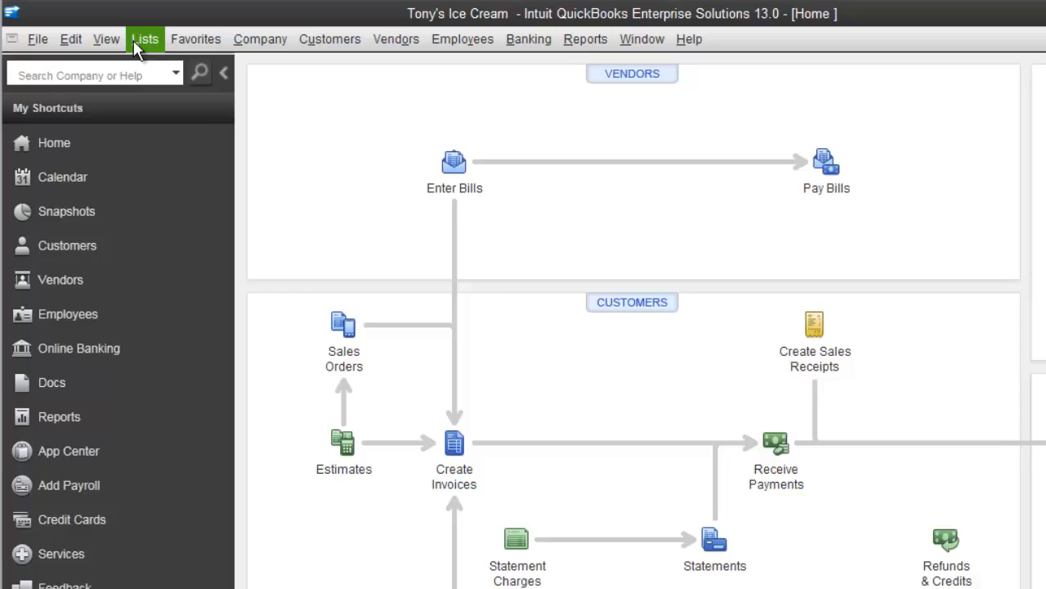
Open the Bank Account register from the Chart of Accounts to check the recorded customer payment
click(135, 40)
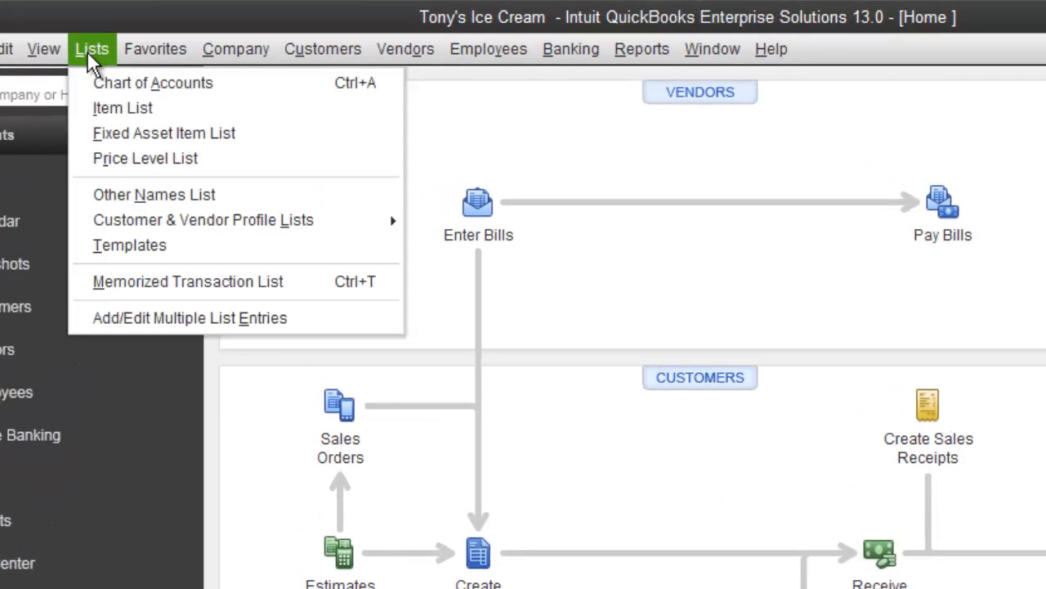
click(119, 83)
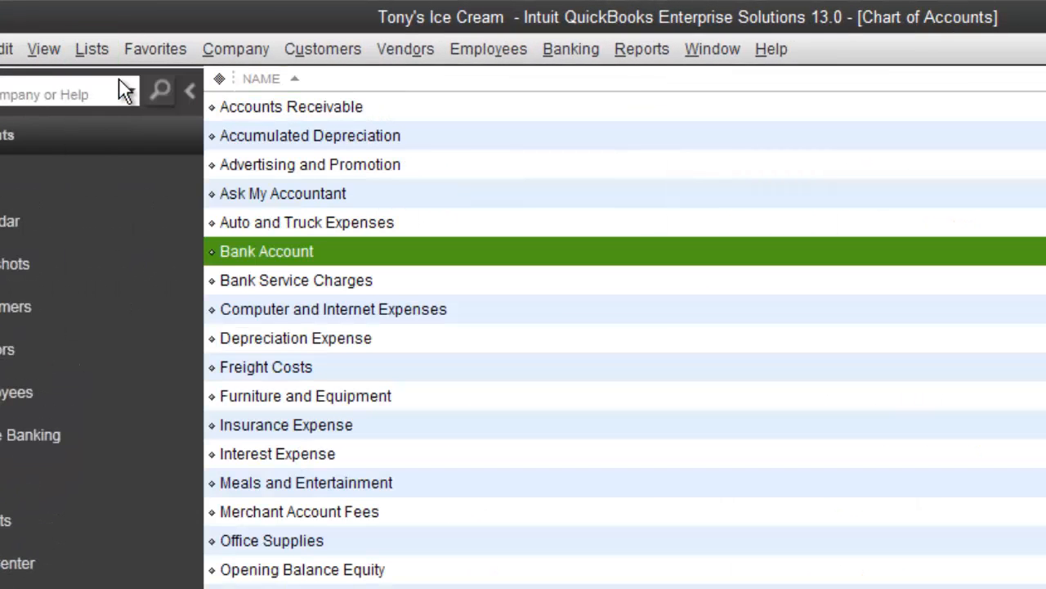
double_click(326, 248)
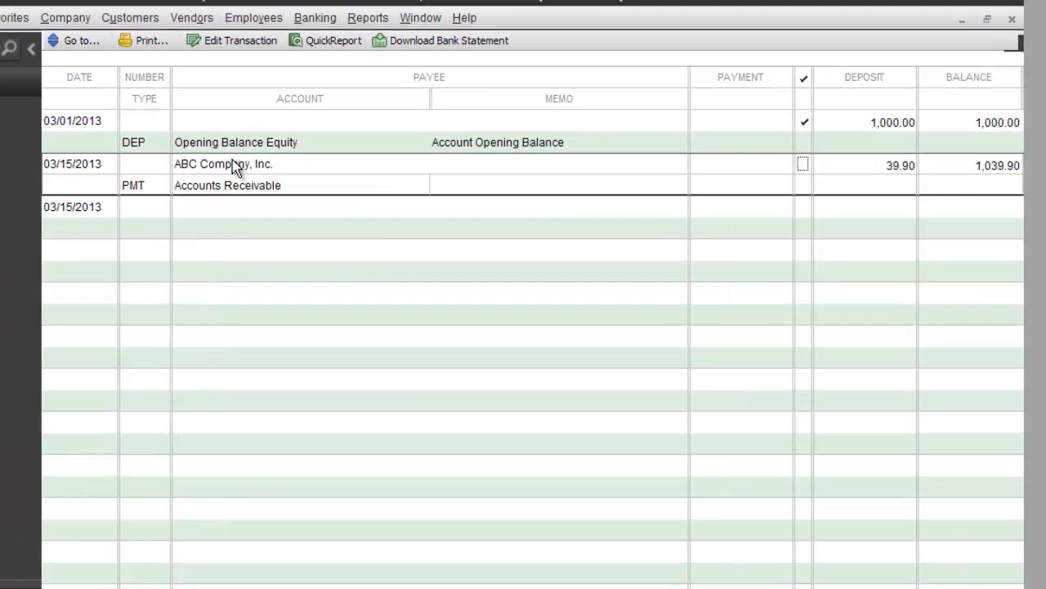